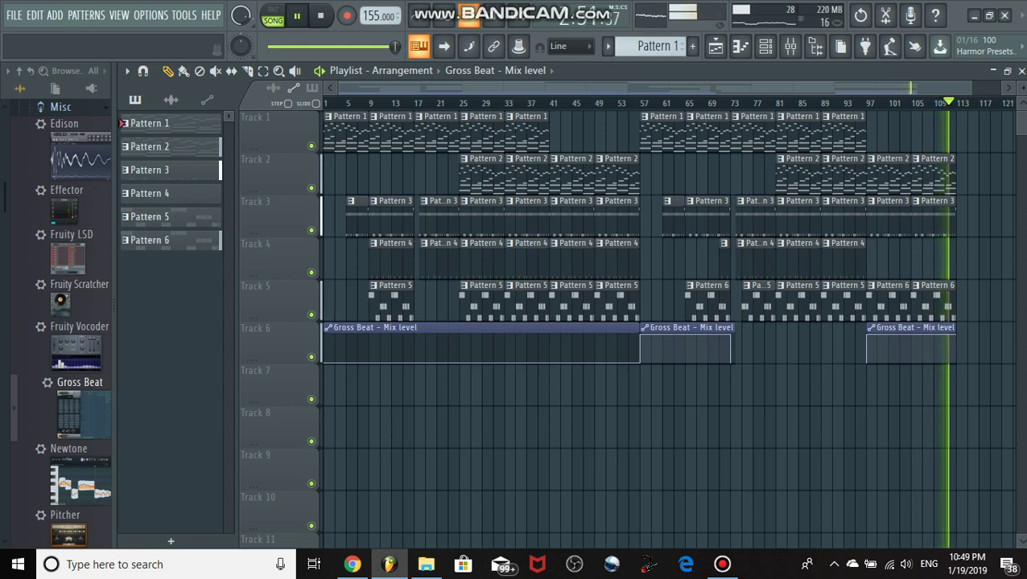
Stop the song, minimise the playlist and move the channel rack so it is fully in view.
{"action": "key", "text": "space"}
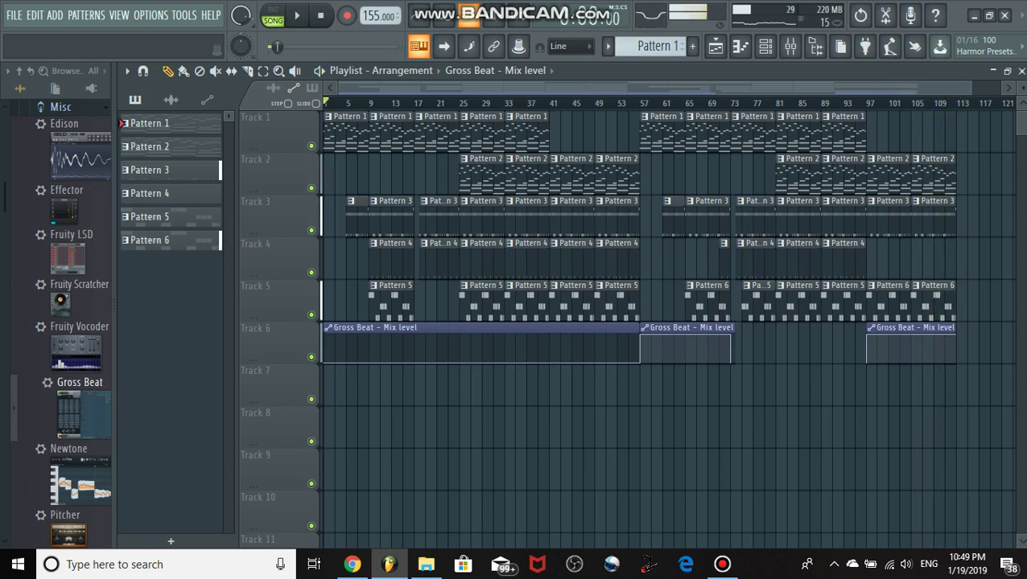
{"action": "left_click", "coordinate": [992, 72]}
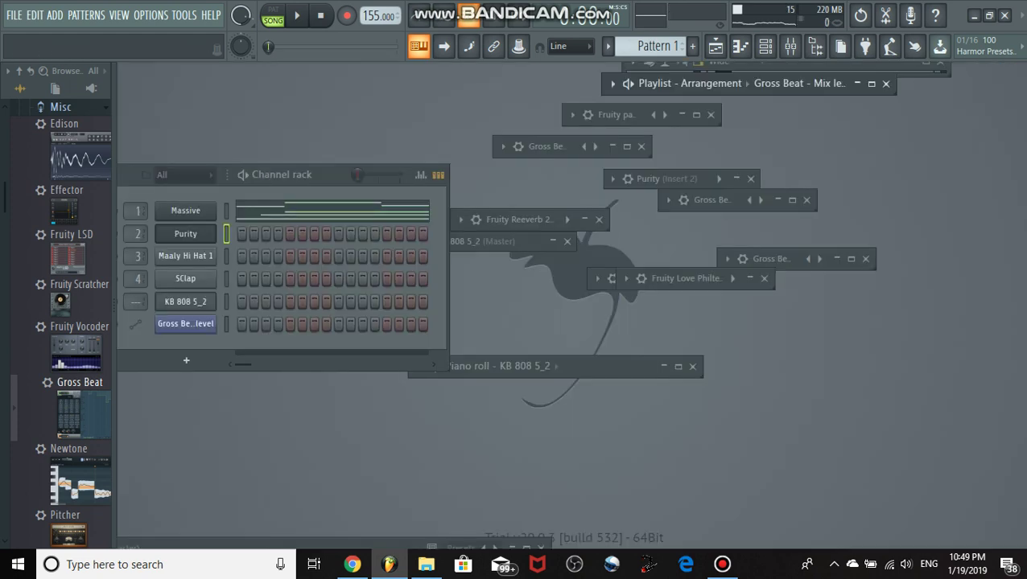
{"action": "left_click_drag", "start_coordinate": [281, 175], "coordinate": [483, 169]}
Open the Massive channel's piano roll at full size and fit all of Pattern 1's notes in view.
{"action": "right_click", "coordinate": [438, 205]}
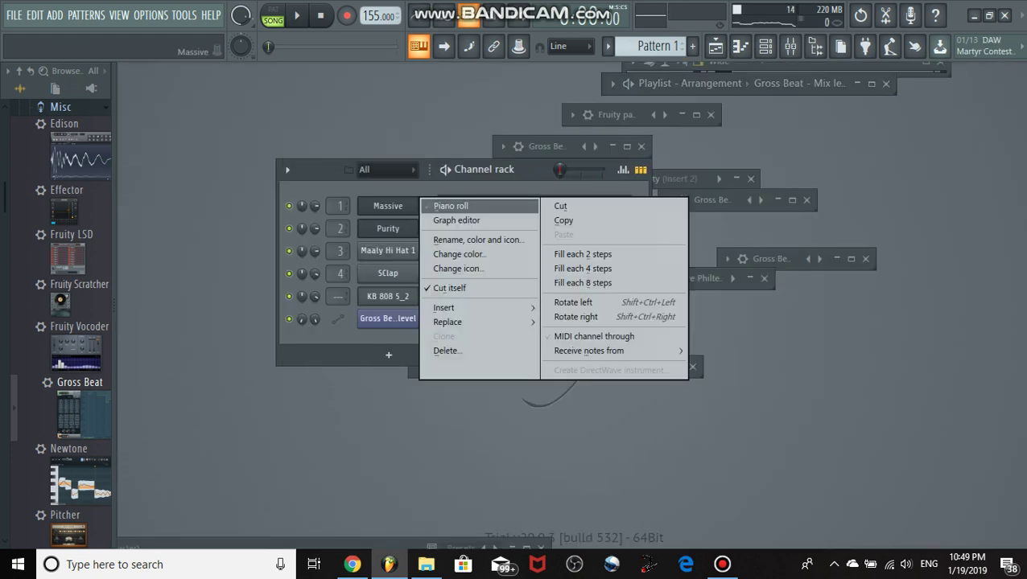
{"action": "left_click", "coordinate": [450, 203]}
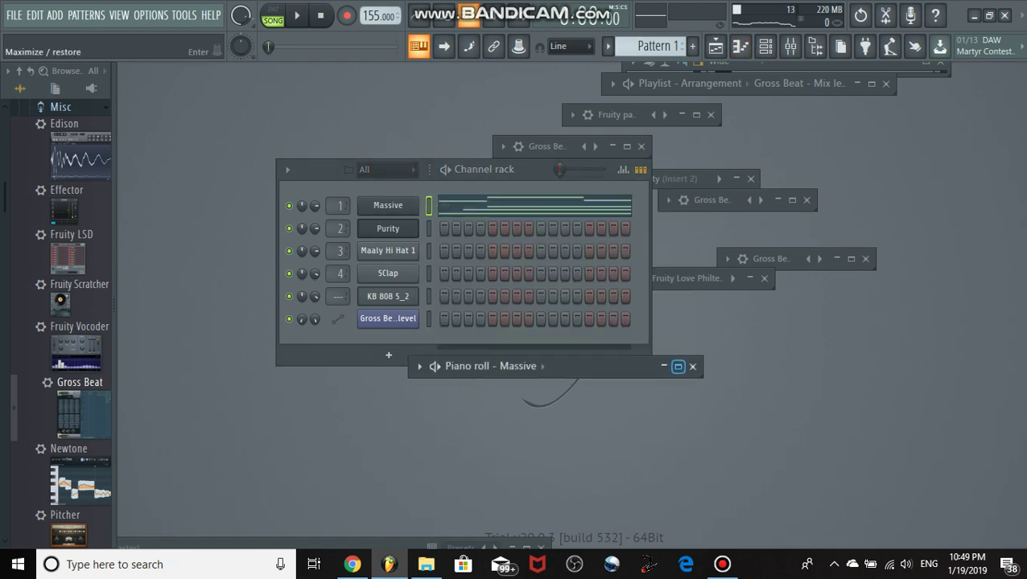
{"action": "left_click", "coordinate": [678, 366]}
{"action": "scroll", "coordinate": [566, 277], "scroll_direction": "up", "scroll_amount": 6}
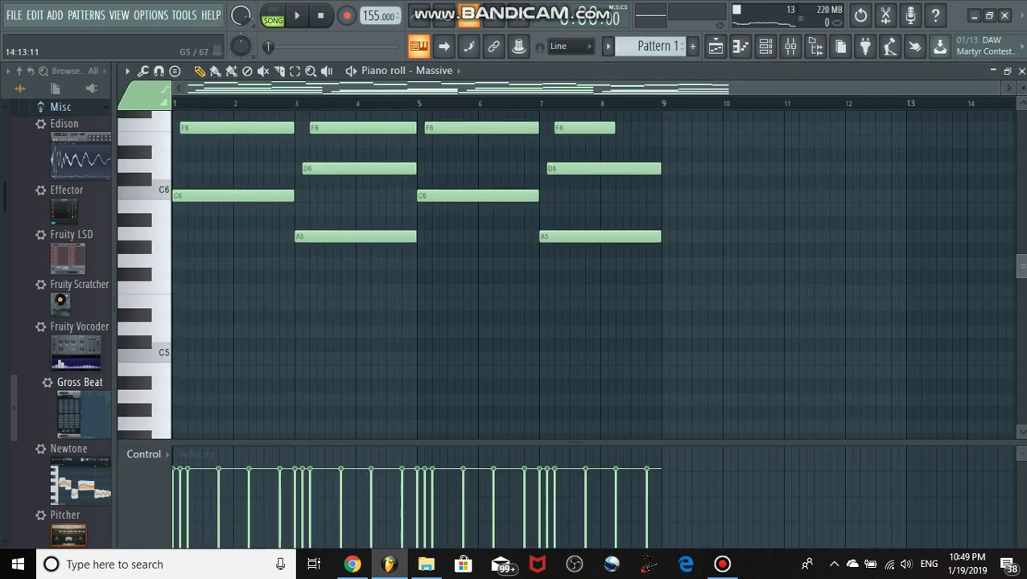
{"action": "left_click_drag", "start_coordinate": [1021, 221], "coordinate": [1021, 120]}
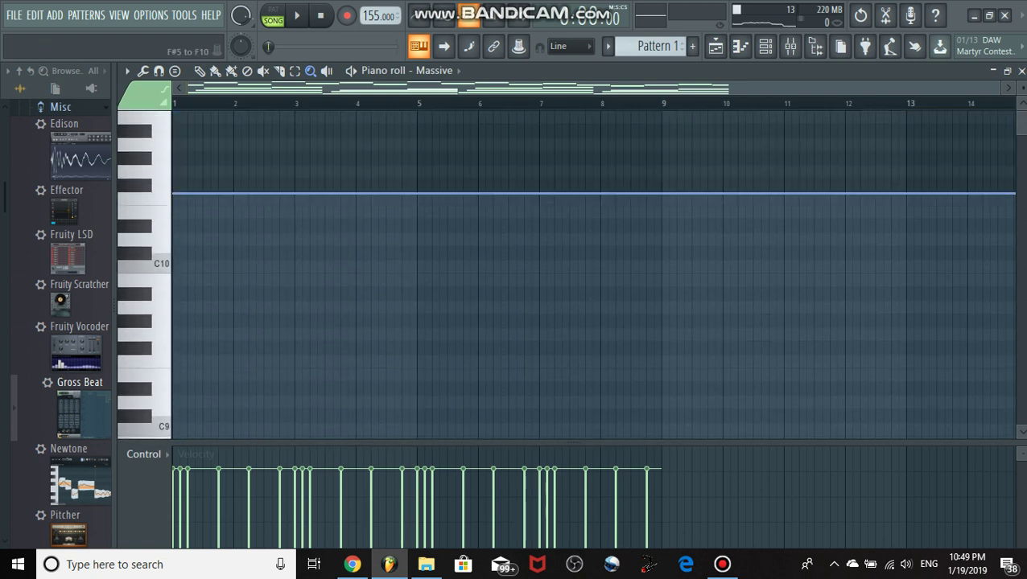
{"action": "left_click_drag", "start_coordinate": [317, 193], "coordinate": [317, 313]}
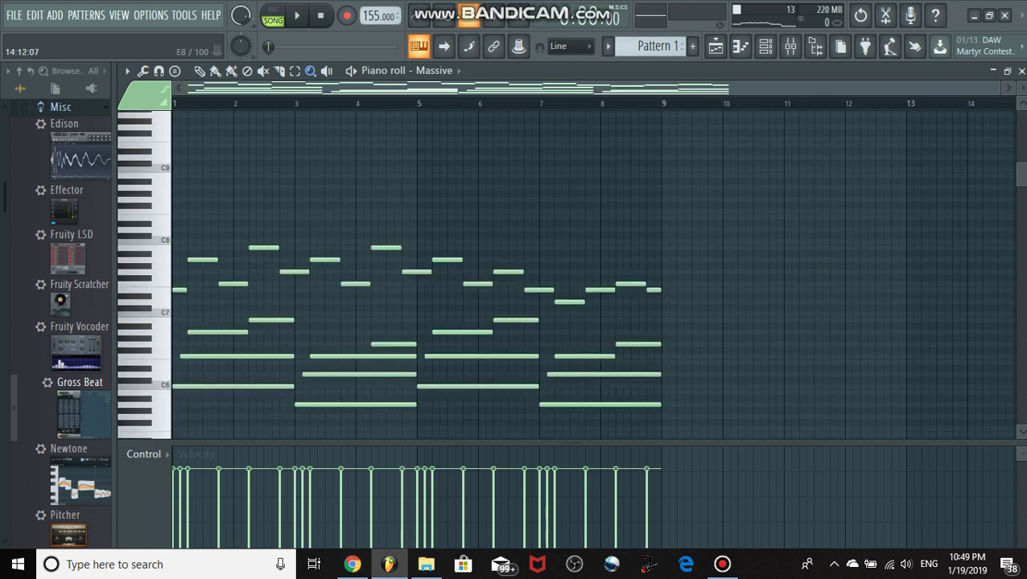
{"action": "left_click_drag", "start_coordinate": [1021, 174], "coordinate": [1021, 209]}
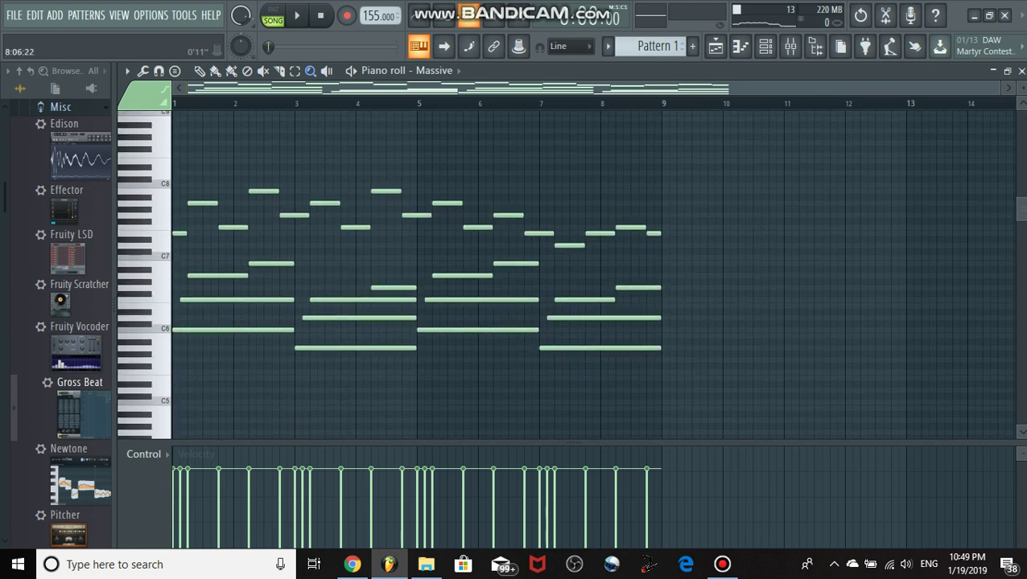
{"action": "left_click_drag", "start_coordinate": [997, 88], "coordinate": [730, 88]}
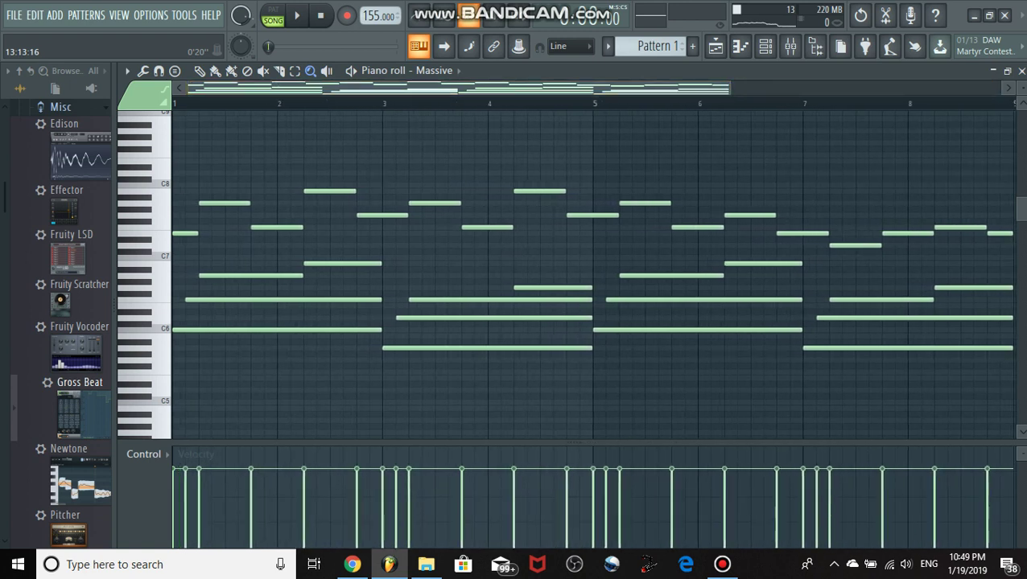
Play Pattern 1 on its own in pattern mode, and minimise the piano roll.
{"action": "key", "text": "space"}
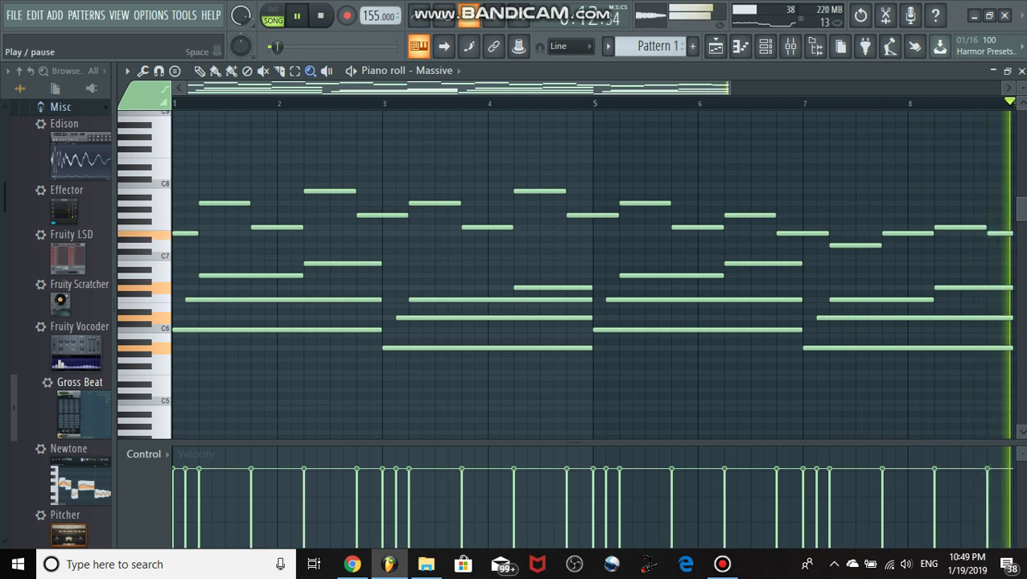
{"action": "left_click", "coordinate": [273, 10]}
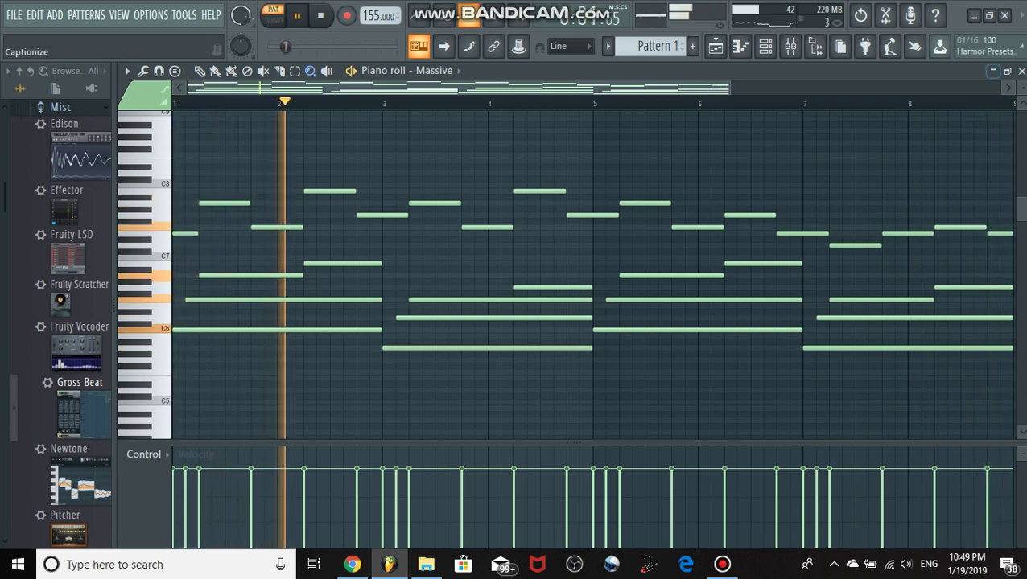
{"action": "left_click", "coordinate": [993, 71]}
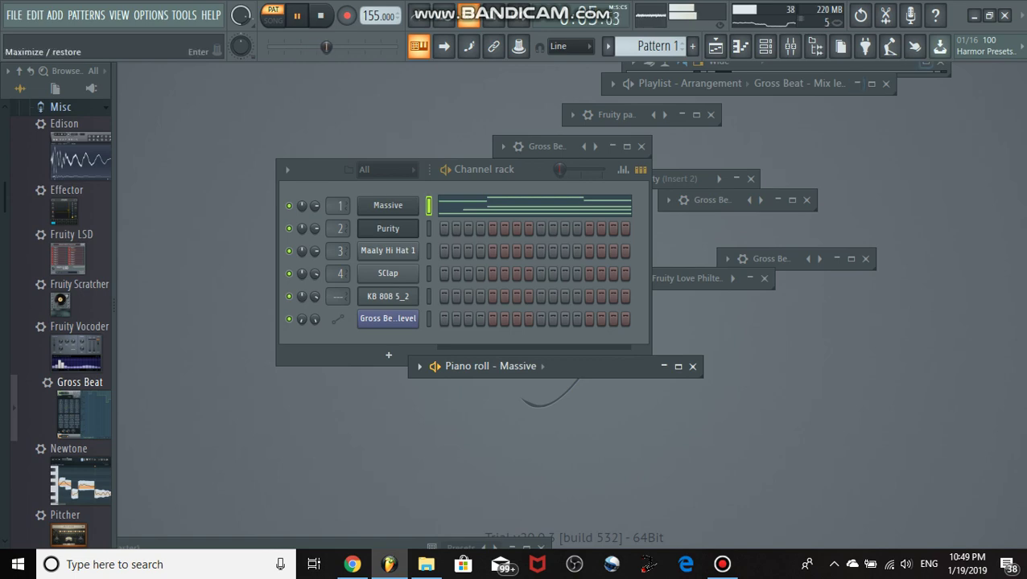
Open the mixer and inspect the Fruity Love Philter and Fruity parametric EQ 2 settings on Insert 1.
{"action": "left_click", "coordinate": [925, 64]}
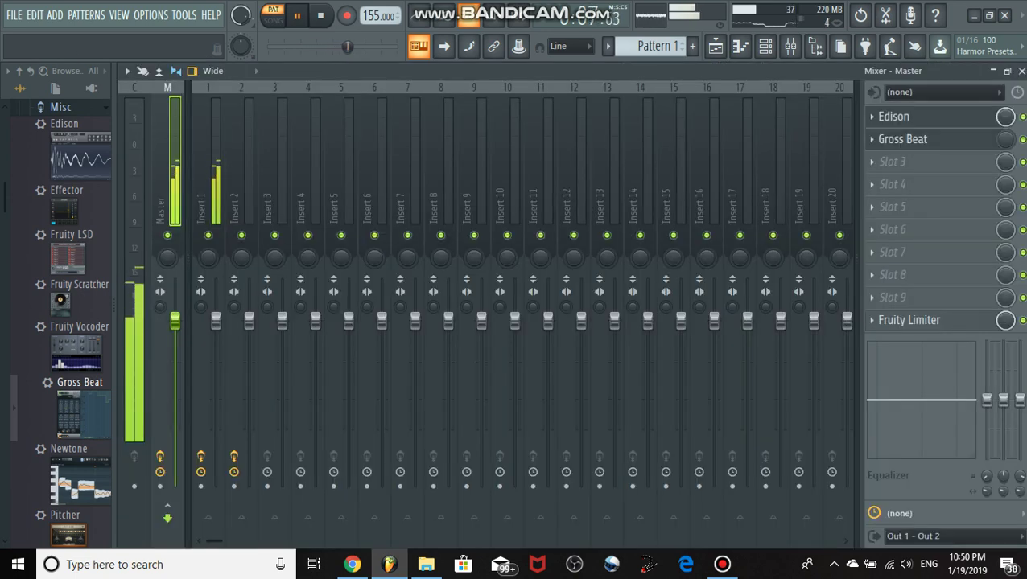
{"action": "left_click", "coordinate": [208, 177]}
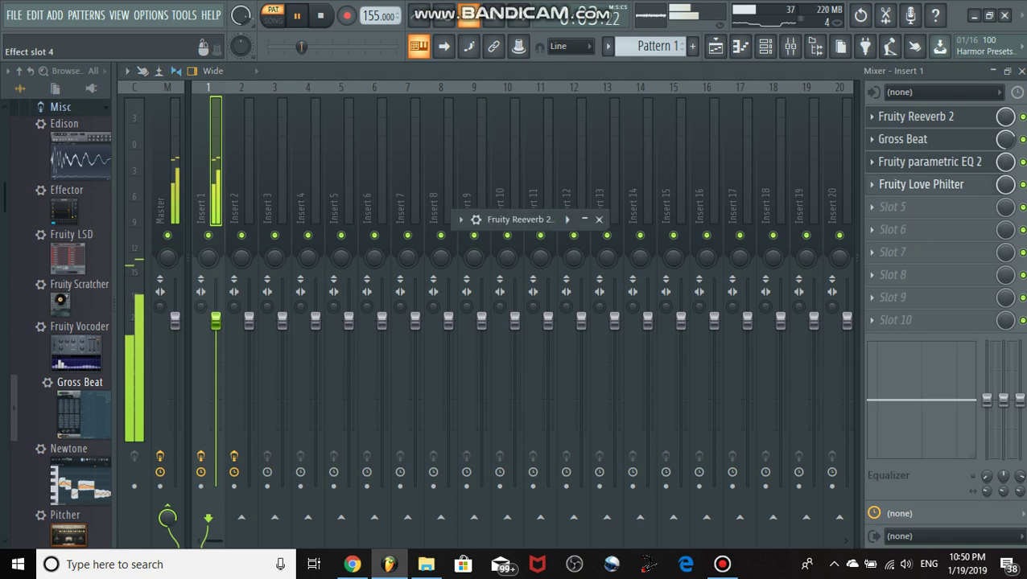
{"action": "left_click", "coordinate": [920, 184]}
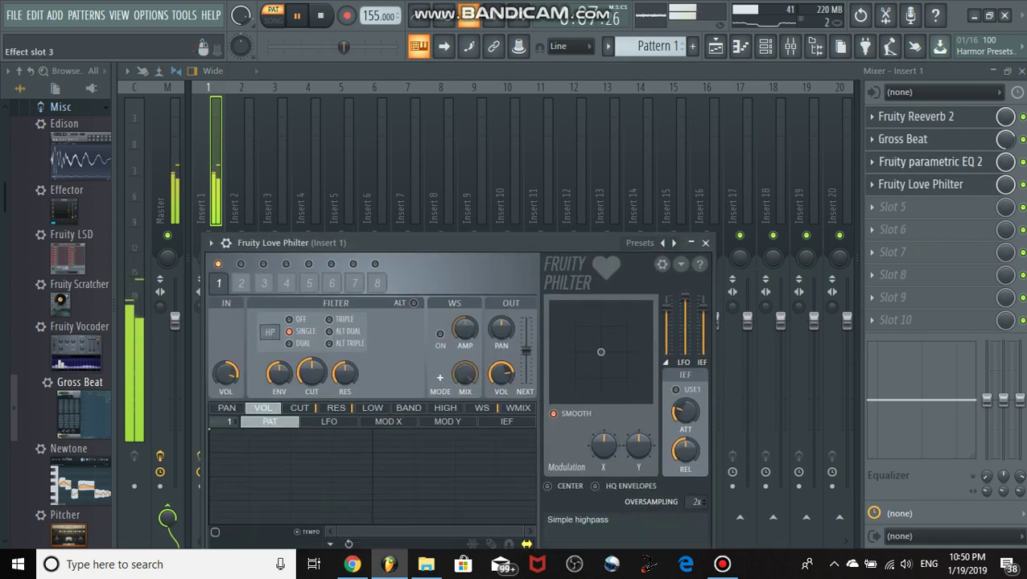
{"action": "left_click", "coordinate": [930, 162]}
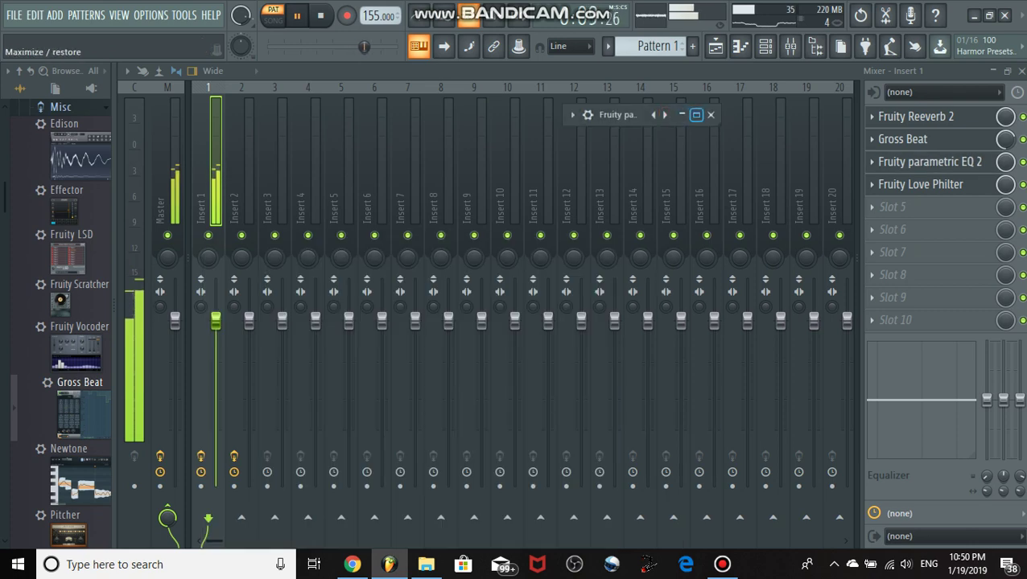
{"action": "left_click", "coordinate": [696, 114]}
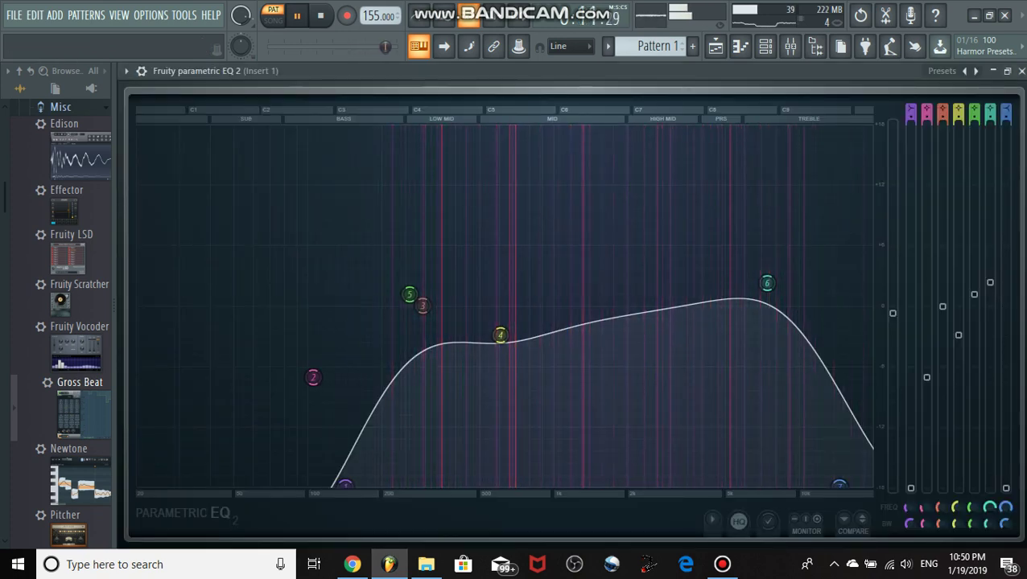
{"action": "left_click", "coordinate": [1007, 71]}
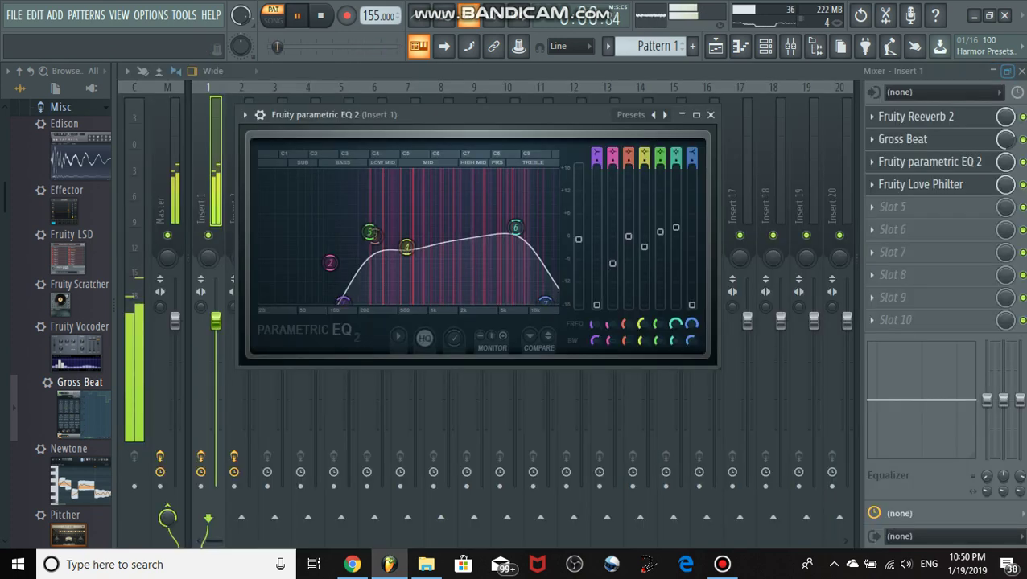
Inspect the Gross Beat and Fruity Reeverb 2 settings on Insert 1, minimising each effect window after viewing.
{"action": "left_click", "coordinate": [904, 139]}
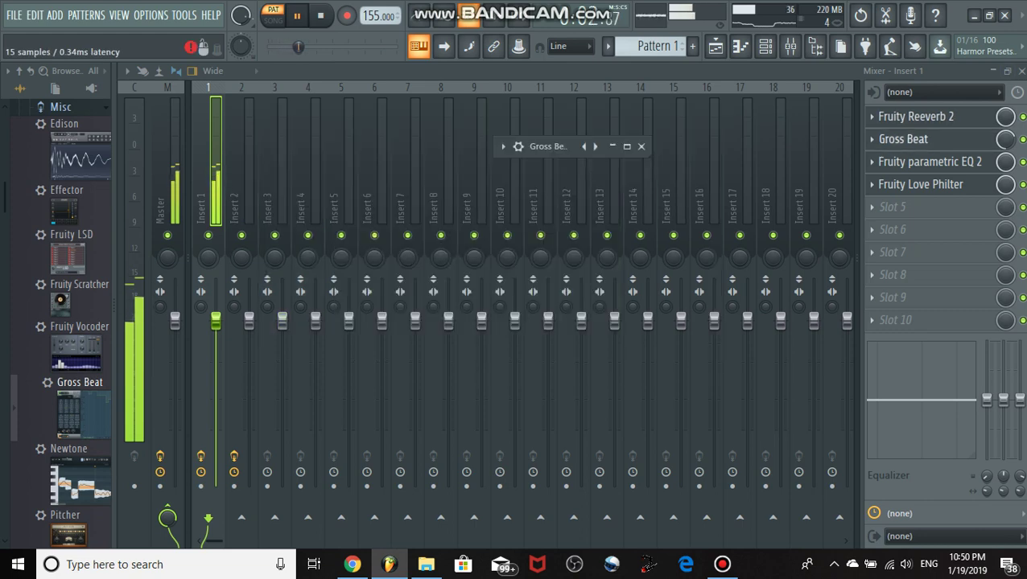
{"action": "left_click", "coordinate": [626, 145]}
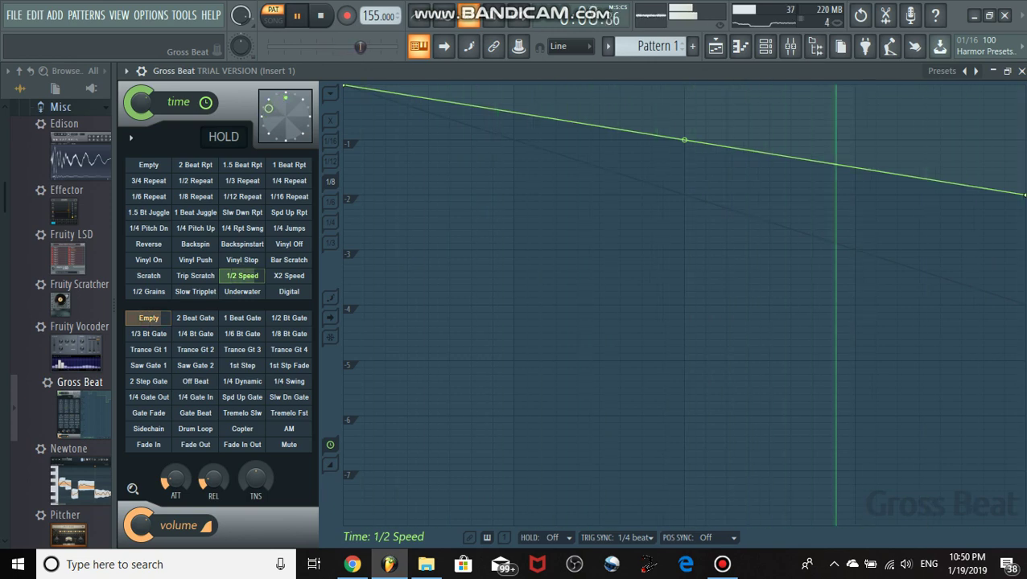
{"action": "left_click", "coordinate": [993, 71]}
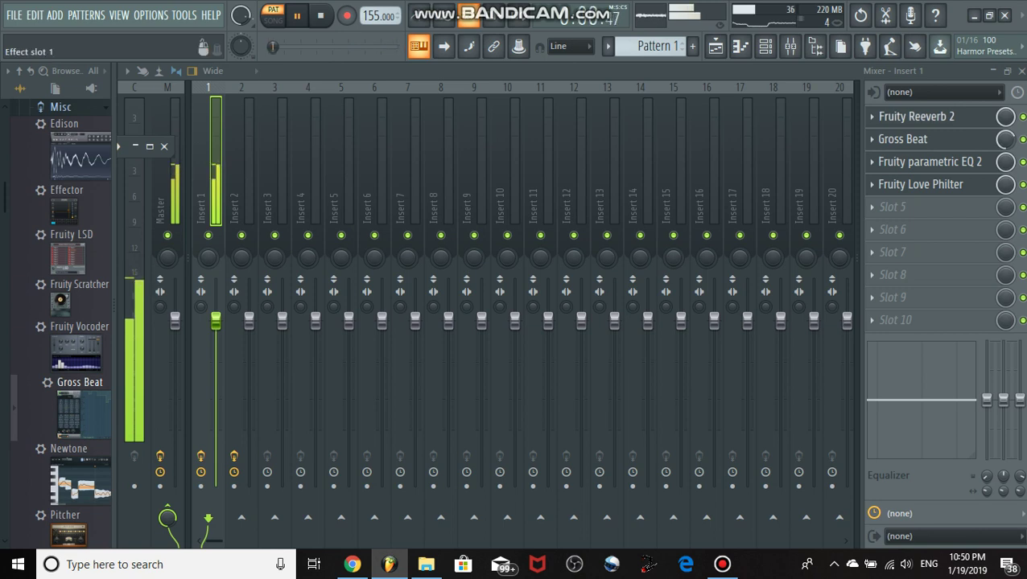
{"action": "left_click", "coordinate": [916, 117]}
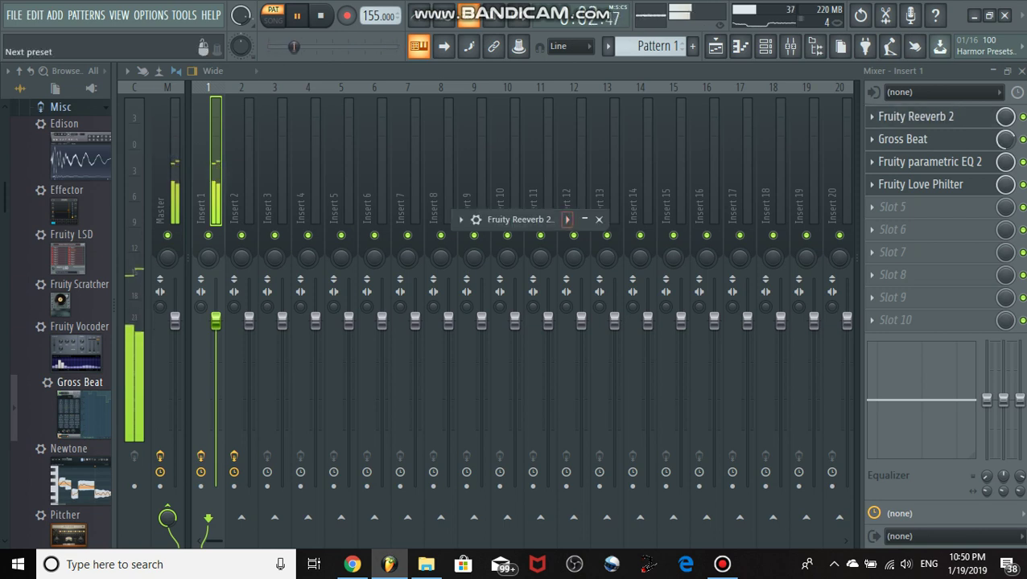
{"action": "left_click", "coordinate": [585, 219]}
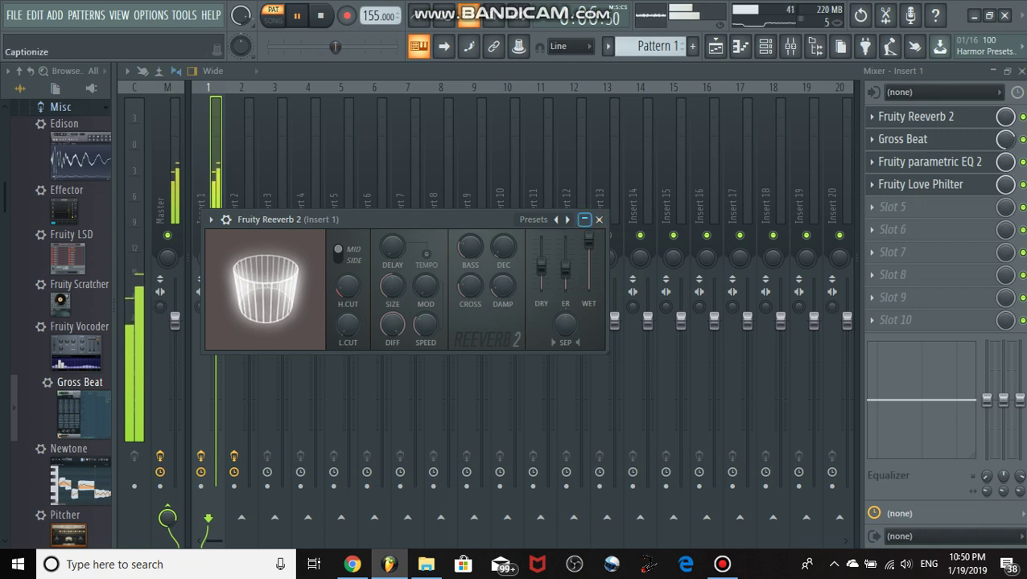
{"action": "left_click", "coordinate": [584, 219]}
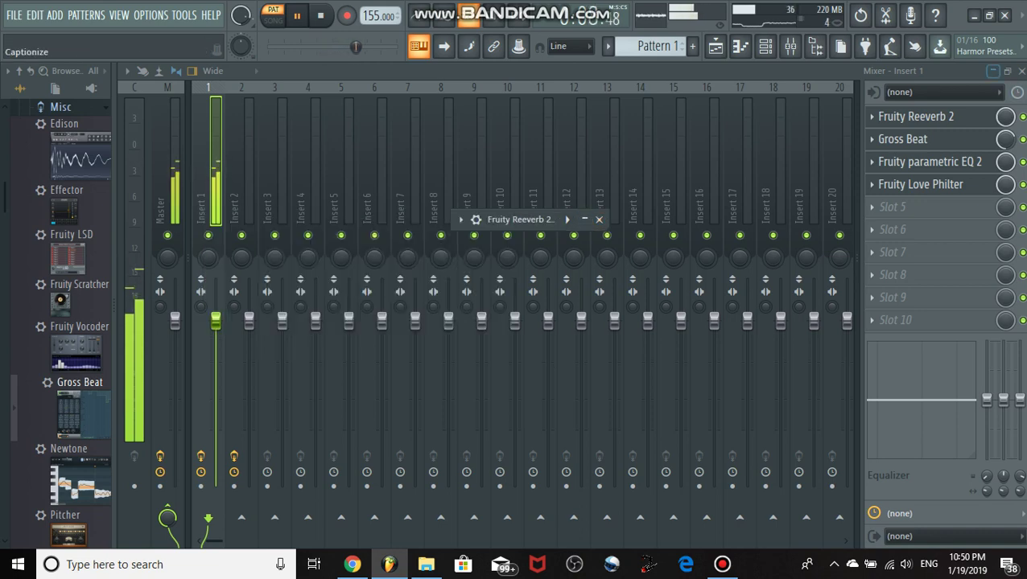
Hide the mixer, switch to Pattern 2 and move the effect windows clear of the channel rack.
{"action": "key", "text": "F9"}
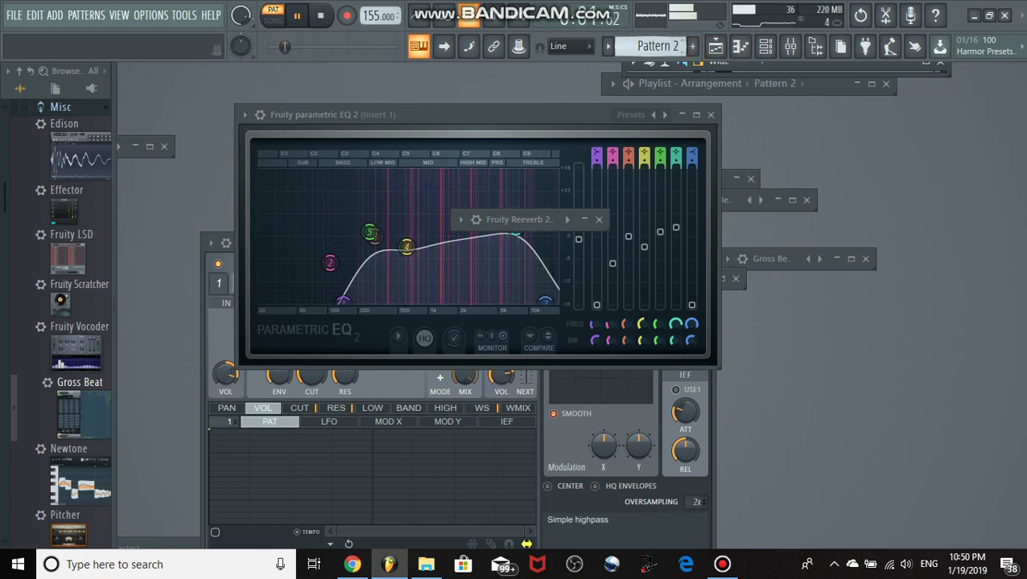
{"action": "left_click_drag", "start_coordinate": [547, 114], "coordinate": [78, 463]}
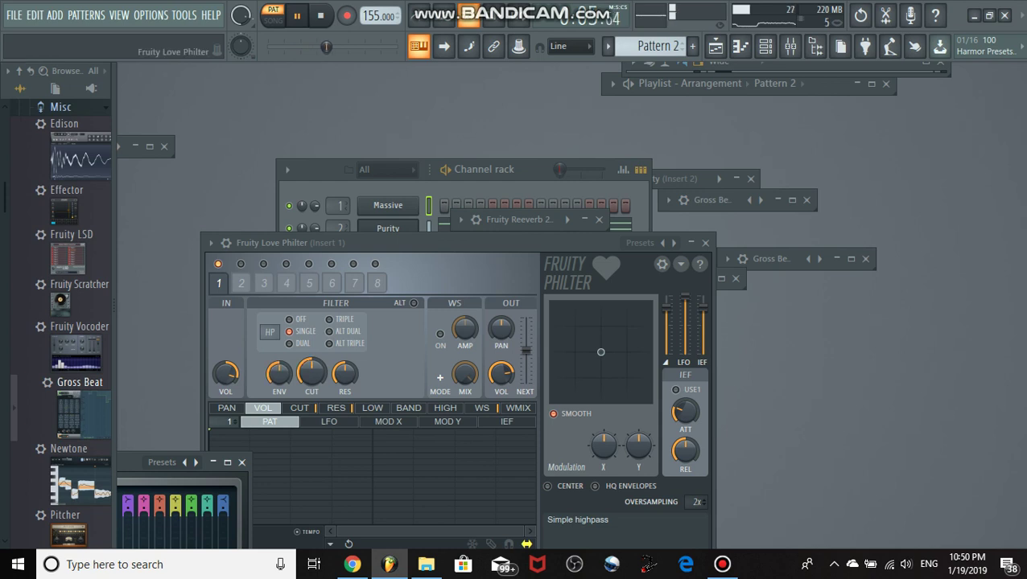
{"action": "left_click_drag", "start_coordinate": [451, 243], "coordinate": [533, 363]}
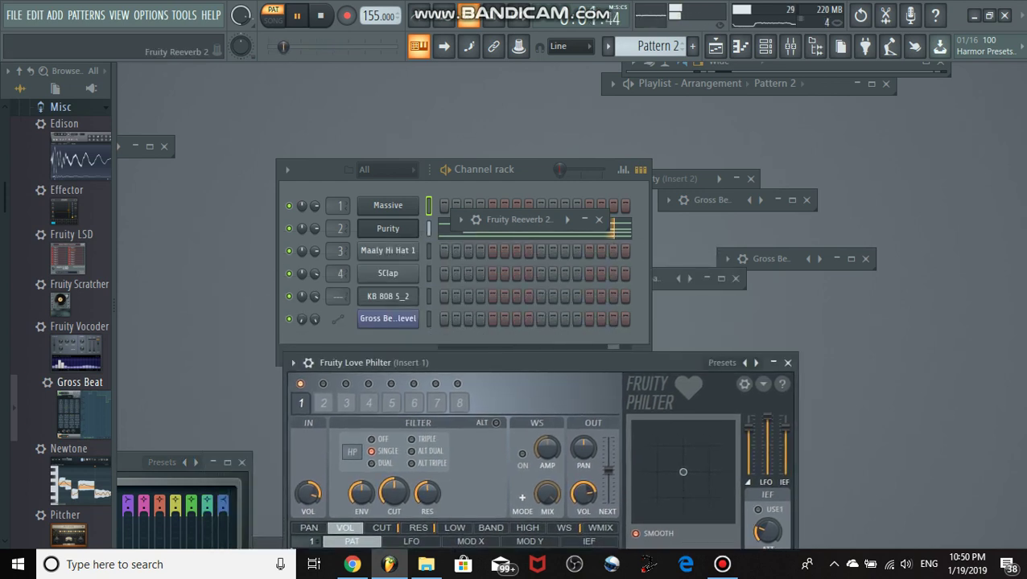
{"action": "left_click_drag", "start_coordinate": [515, 219], "coordinate": [833, 440]}
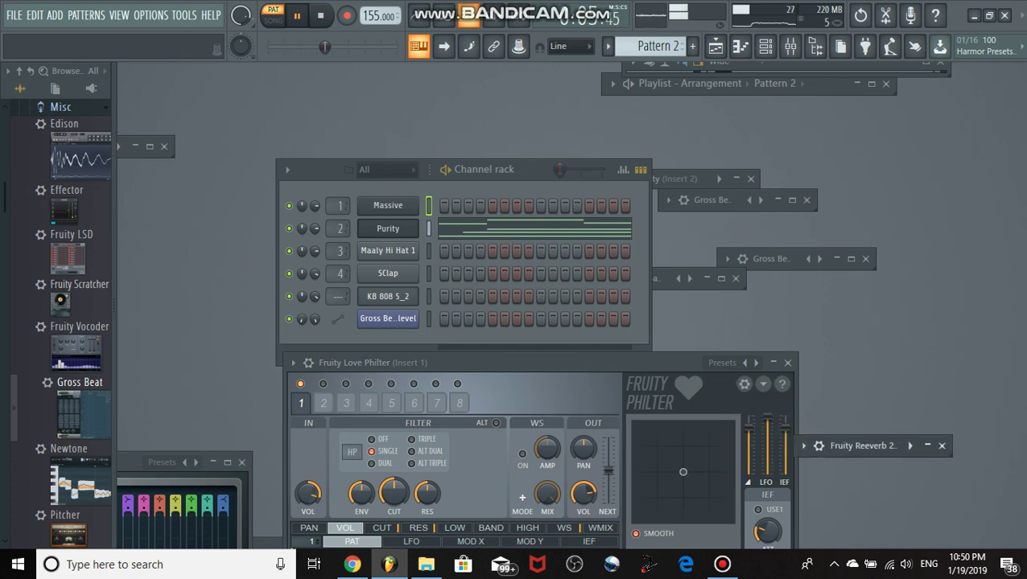
Open the Purity channel's piano roll at full size, review Pattern 2's notes during playback, and stop playback.
{"action": "right_click", "coordinate": [388, 228]}
{"action": "left_click", "coordinate": [450, 228]}
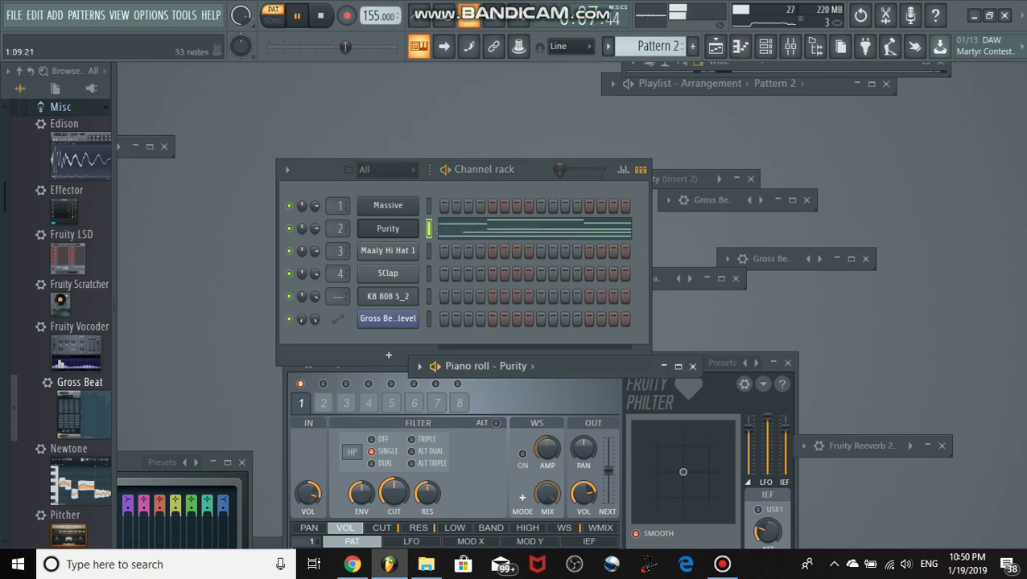
{"action": "left_click", "coordinate": [677, 366]}
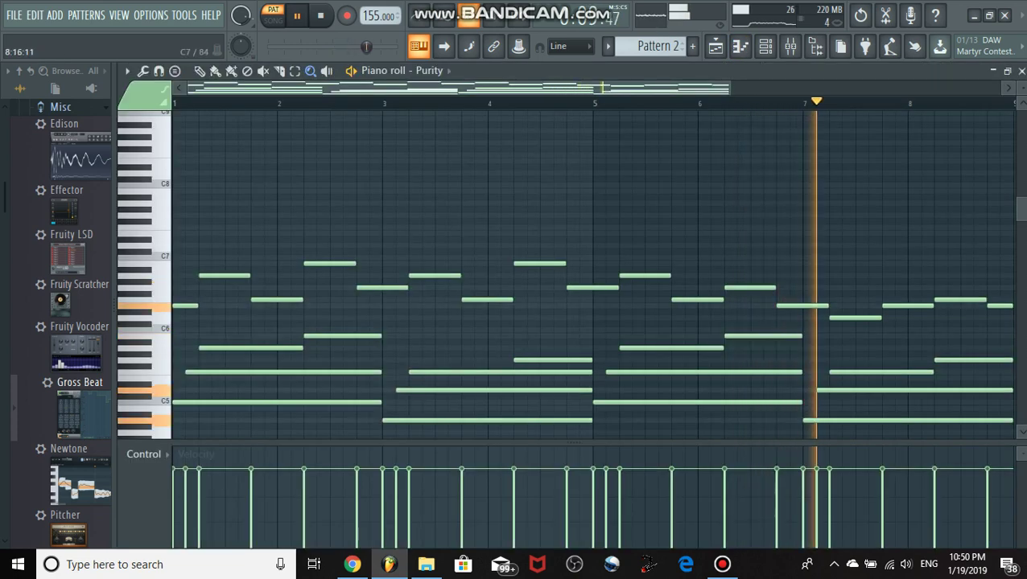
{"action": "scroll", "coordinate": [592, 273], "scroll_direction": "down", "scroll_amount": 3}
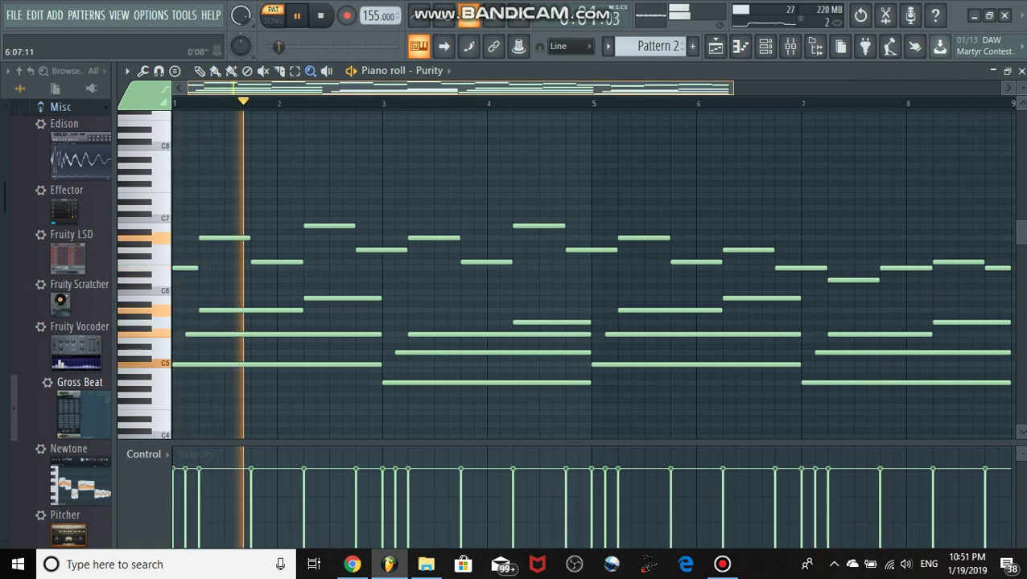
{"action": "mouse_move", "coordinate": [730, 88]}
{"action": "left_mouse_down"}
{"action": "mouse_move", "coordinate": [749, 87]}
{"action": "mouse_move", "coordinate": [730, 87]}
{"action": "left_mouse_up"}
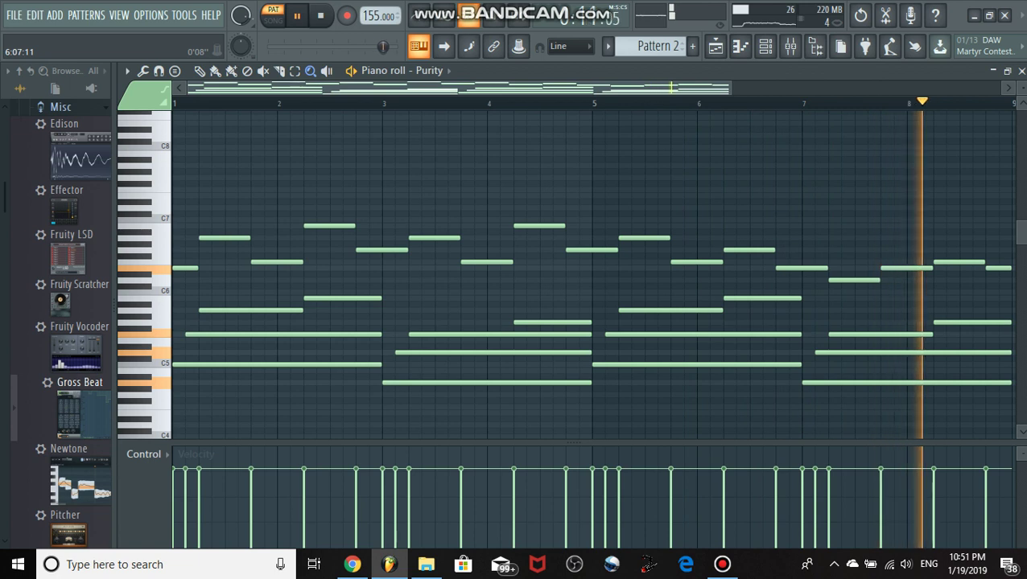
{"action": "key", "text": "space"}
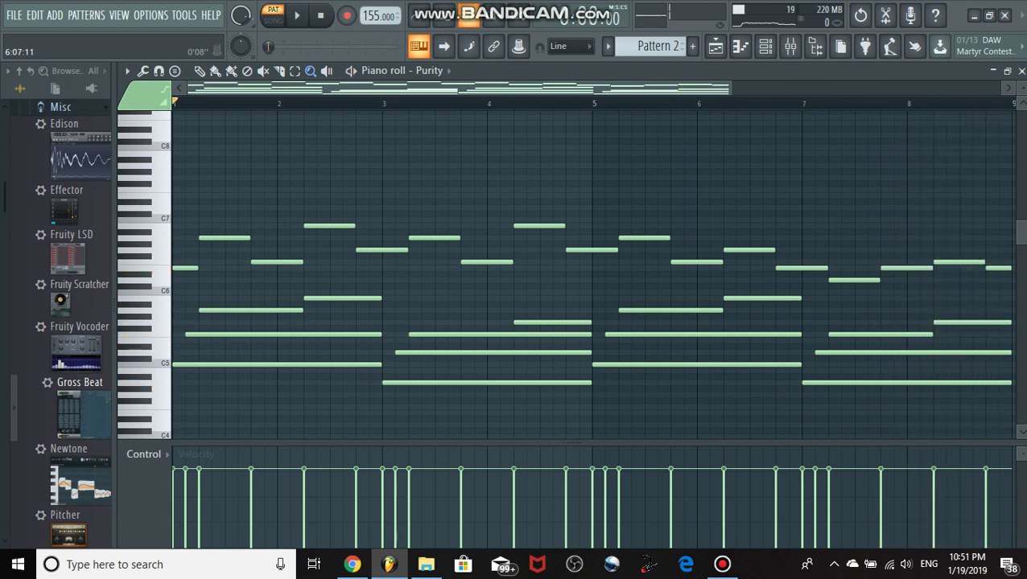
Switch to Pattern 3, show the Maaly Hi Hat 1 notes enlarged in the piano roll, and review them during playback.
{"action": "left_click", "coordinate": [682, 43]}
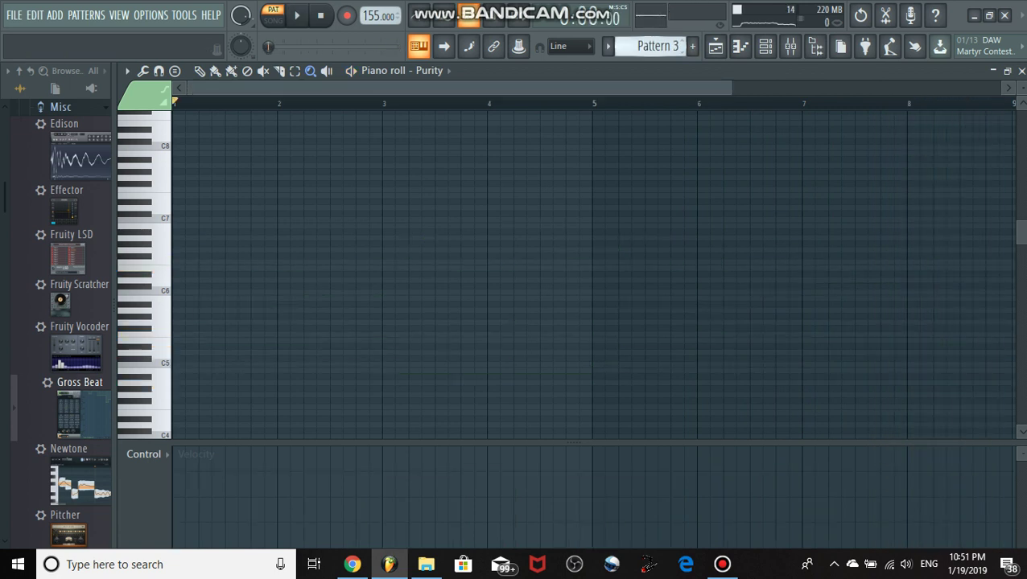
{"action": "left_click", "coordinate": [429, 70]}
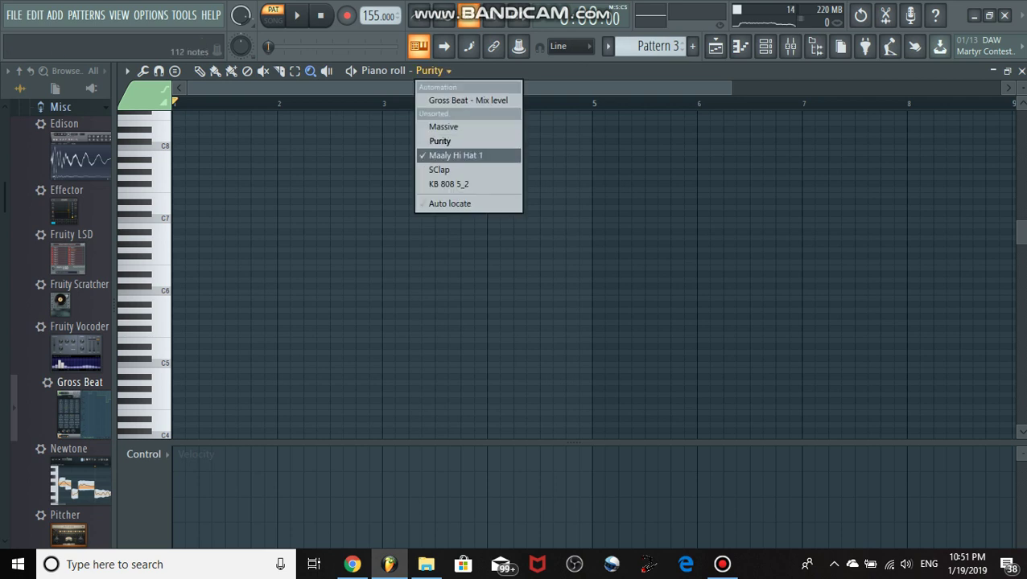
{"action": "left_click", "coordinate": [456, 155]}
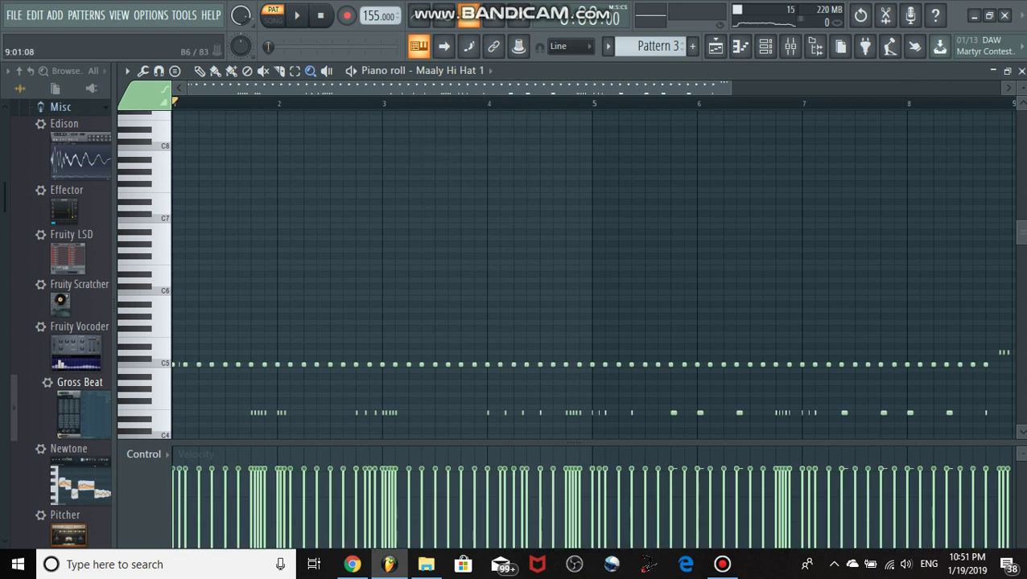
{"action": "left_click_drag", "start_coordinate": [1021, 230], "coordinate": [1021, 263]}
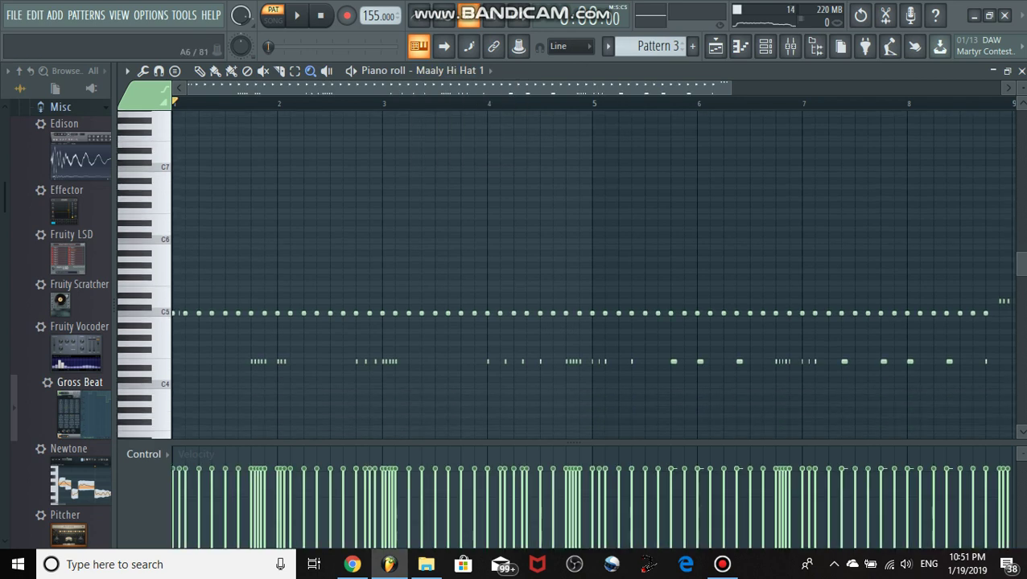
{"action": "left_click_drag", "start_coordinate": [623, 167], "coordinate": [622, 411]}
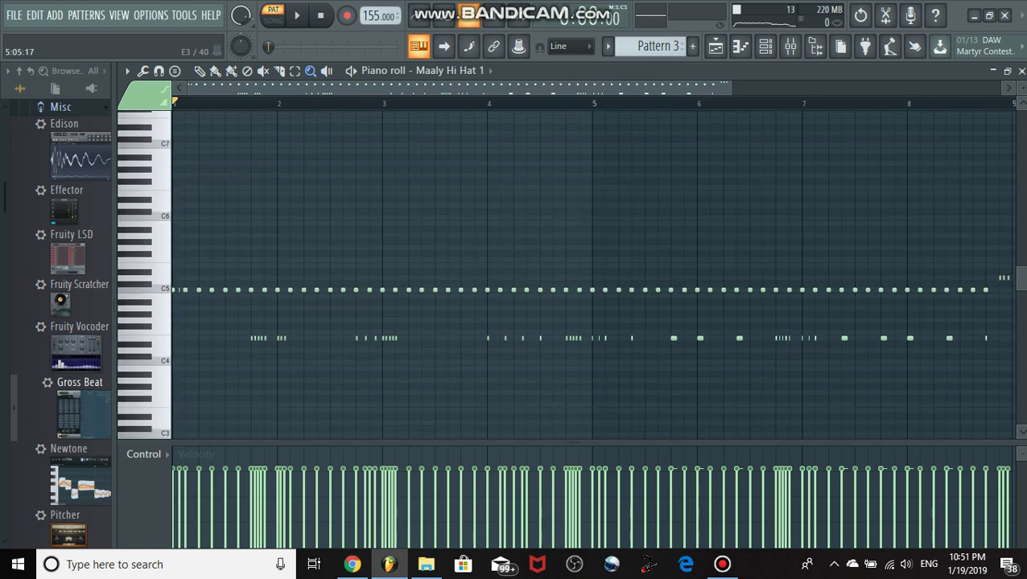
{"action": "left_click_drag", "start_coordinate": [622, 270], "coordinate": [623, 382]}
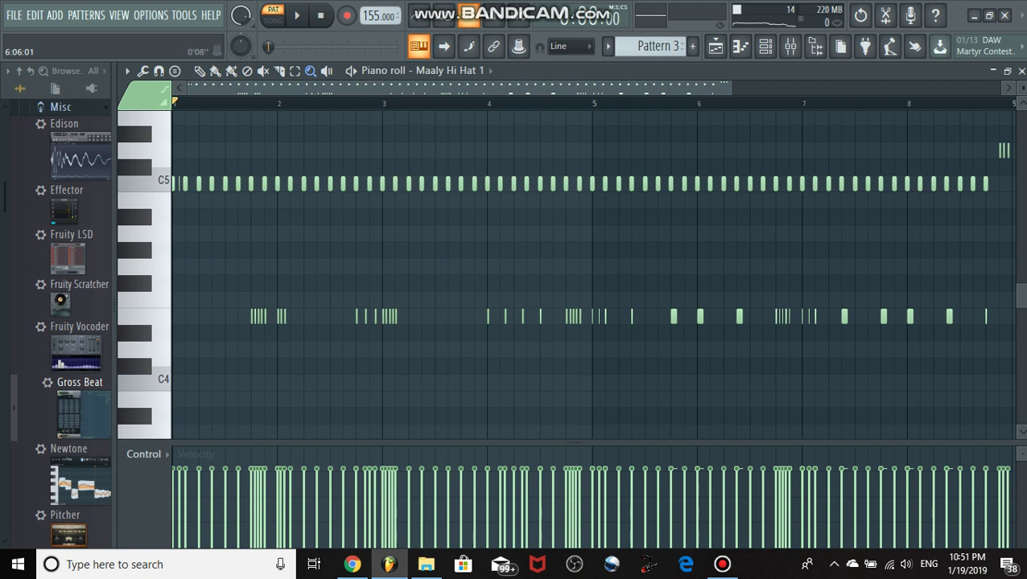
{"action": "left_click_drag", "start_coordinate": [1021, 296], "coordinate": [1021, 286]}
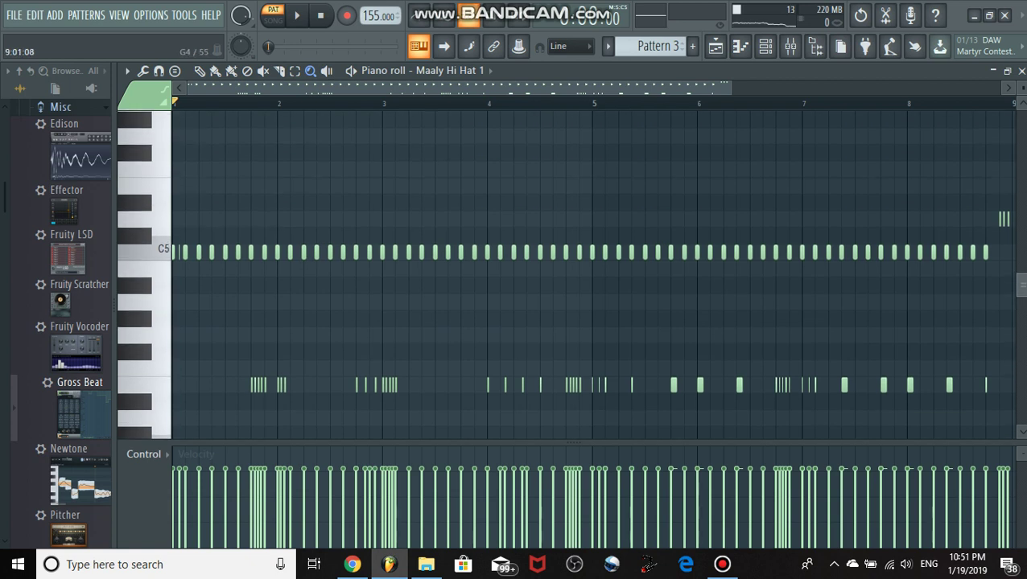
{"action": "key", "text": "space"}
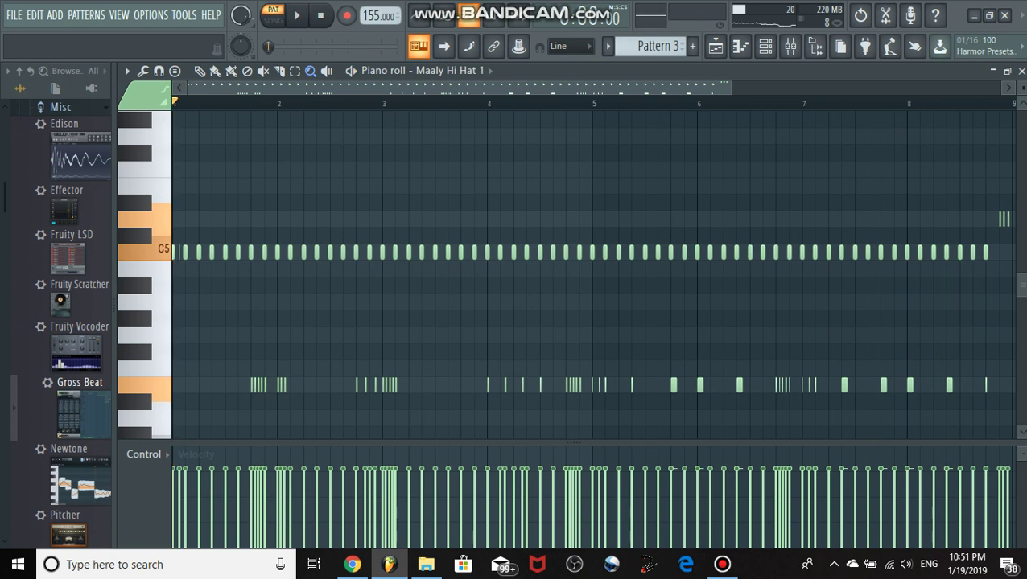
Switch to Pattern 4 and review the SClap channel's notes in the piano roll.
{"action": "left_click", "coordinate": [681, 42]}
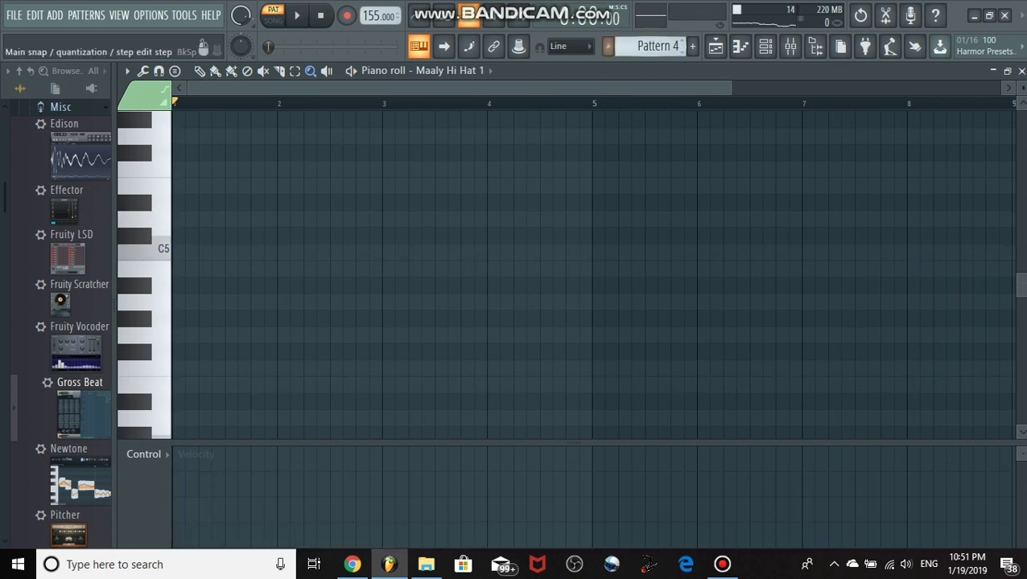
{"action": "left_click", "coordinate": [451, 70]}
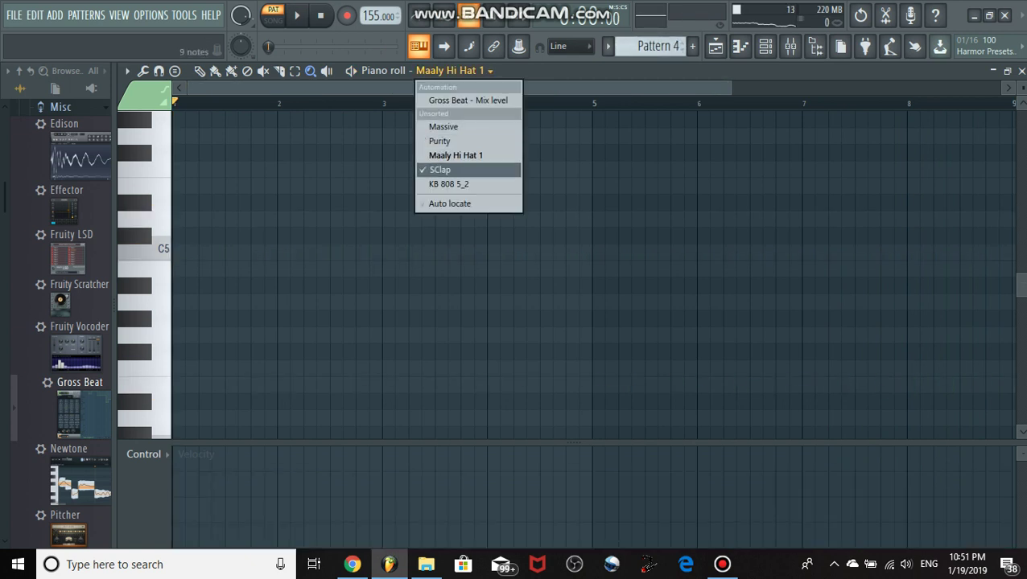
{"action": "left_click", "coordinate": [451, 169]}
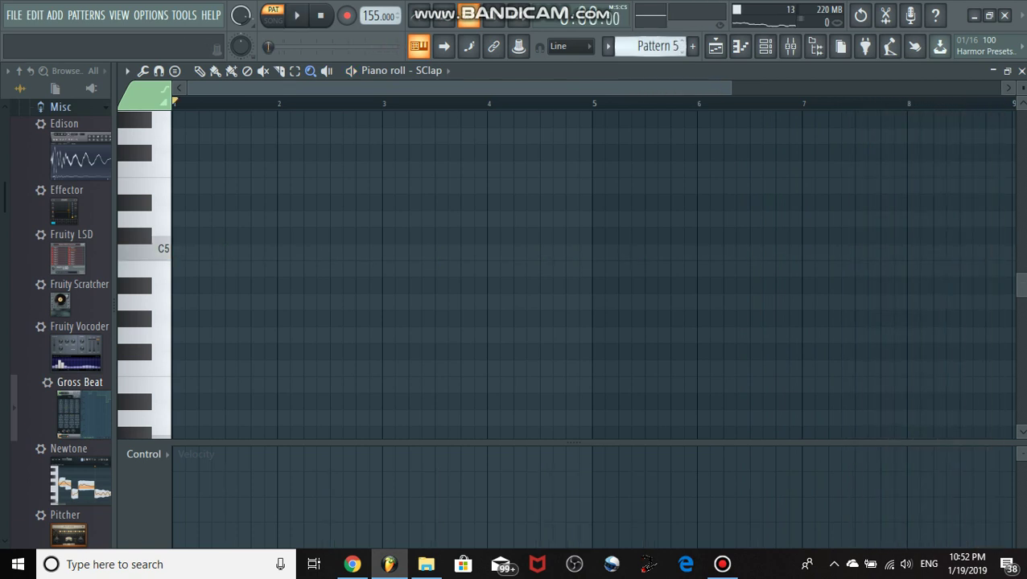
Show Pattern 5's KB 808 5_2 notes in the piano roll, play the pattern to review them, and stop playback.
{"action": "left_click", "coordinate": [431, 70]}
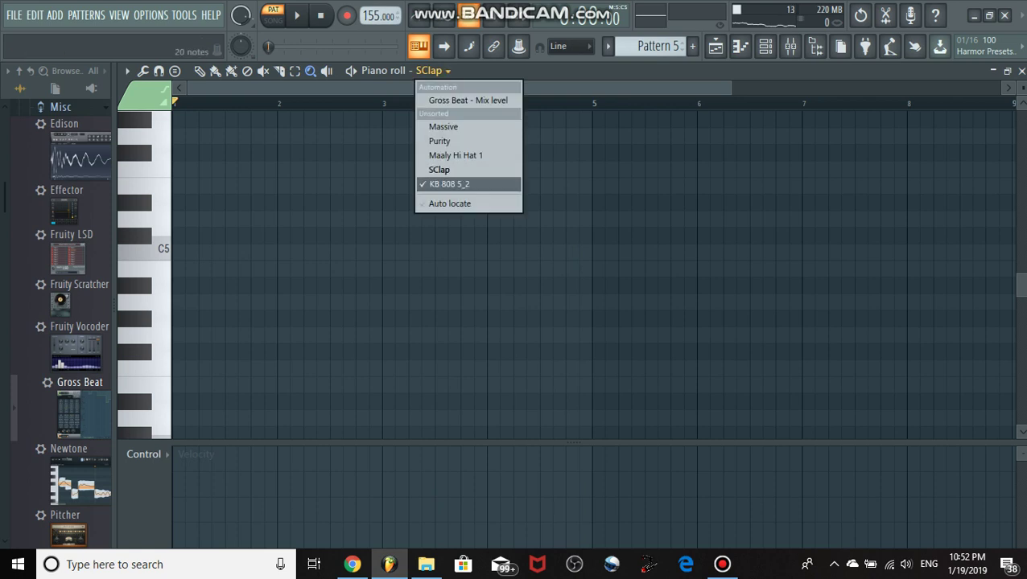
{"action": "left_click", "coordinate": [449, 184]}
{"action": "key", "text": "space"}
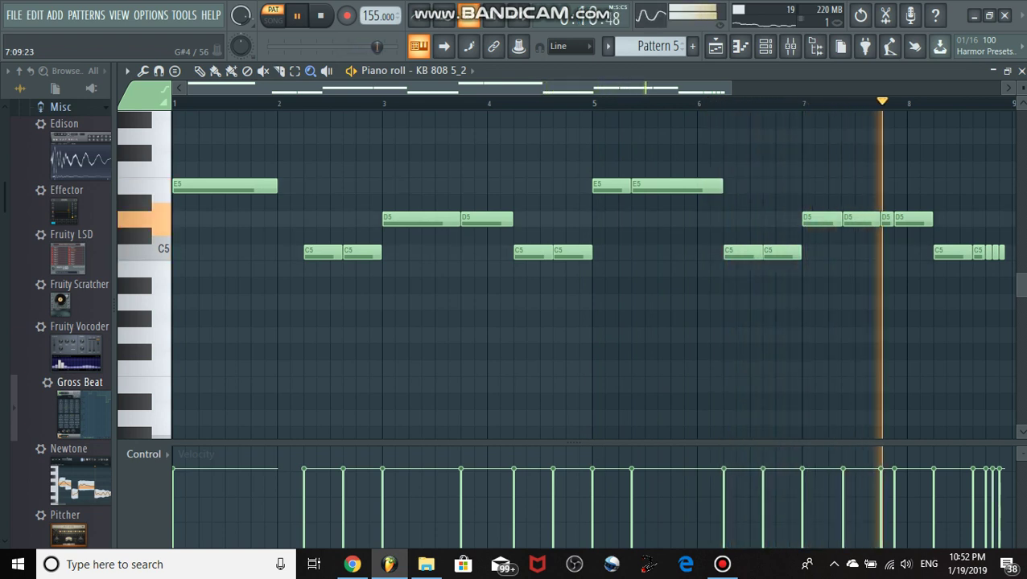
{"action": "key", "text": "space"}
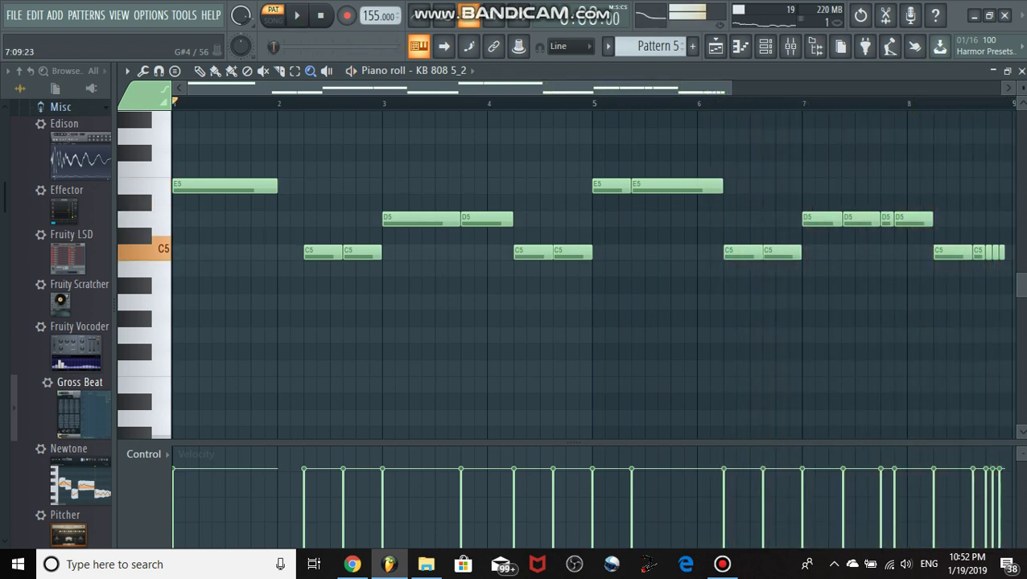